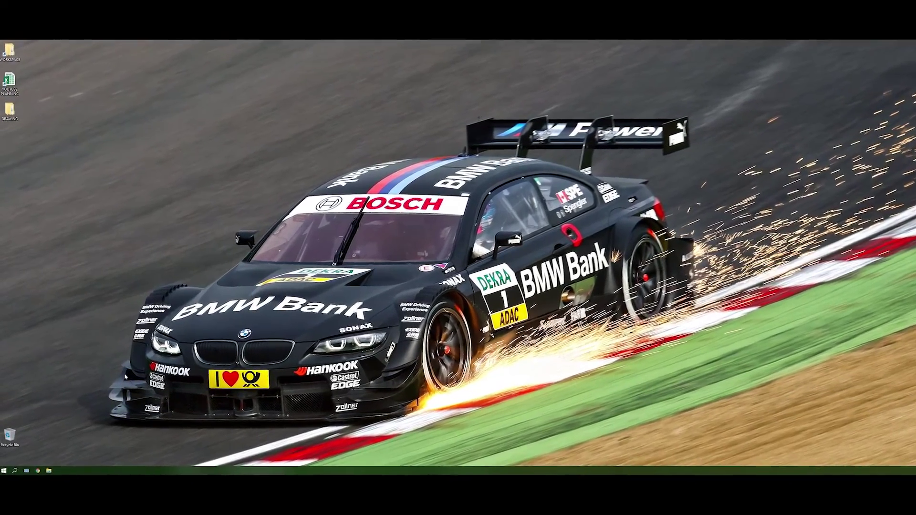
# Bring up a File Explorer window on Quick access with Win+E
pyautogui.press('super+e')
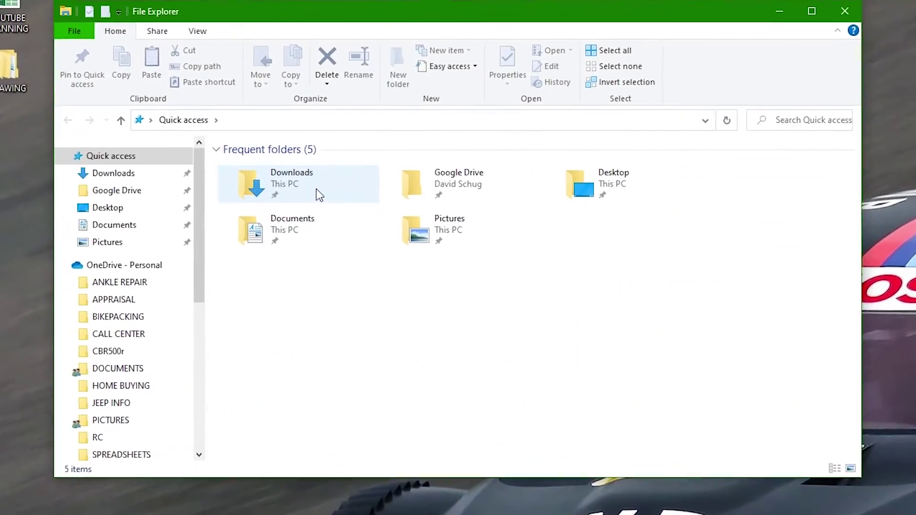
# Run the compatibility troubleshooter on BMW_Standard_Tools_Setup_2.12.0 in Downloads
pyautogui.click(167, 146)
pyautogui.doubleClick(323, 210)
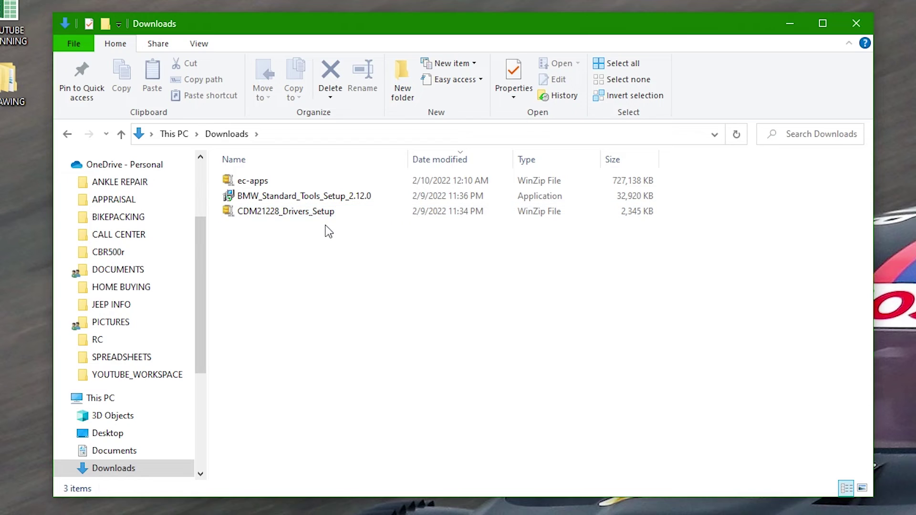
pyautogui.rightClick(339, 199)
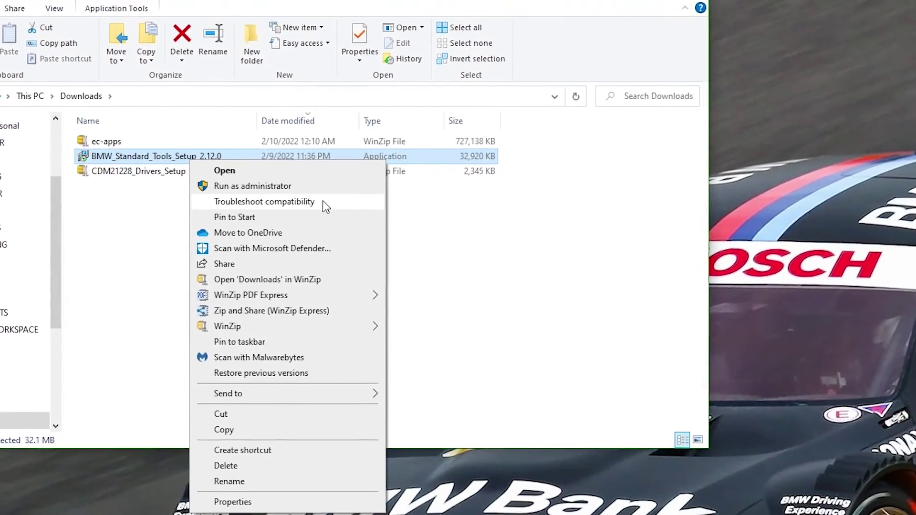
pyautogui.click(476, 242)
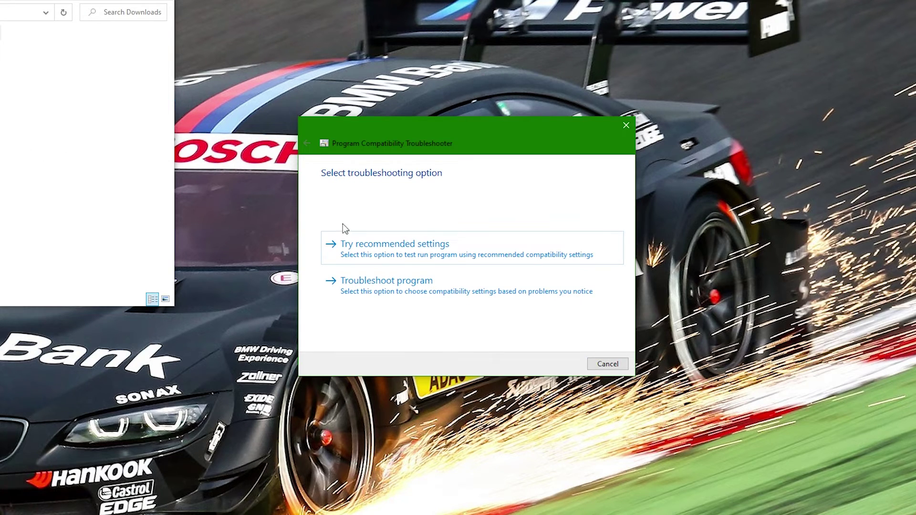
# Test-run the BMW installer with recommended Windows 7 compatibility settings and English setup language
pyautogui.click(388, 254)
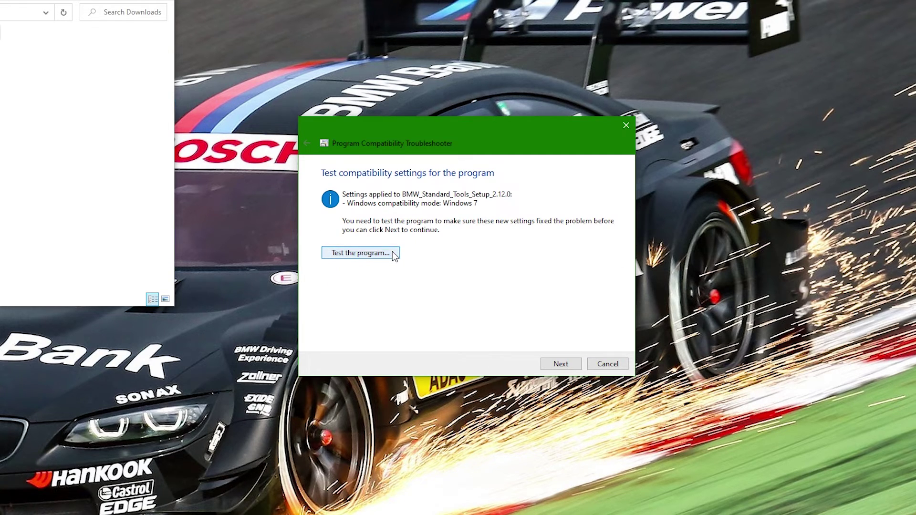
pyautogui.click(392, 253)
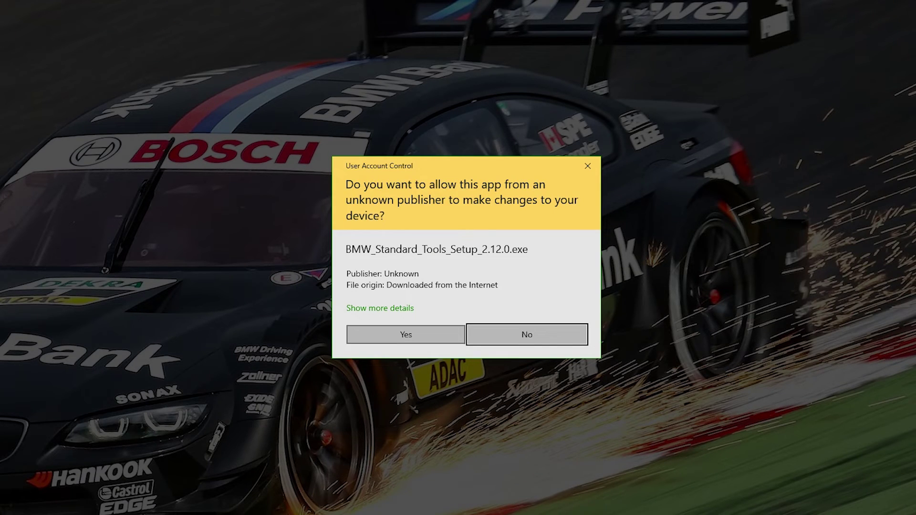
pyautogui.click(442, 336)
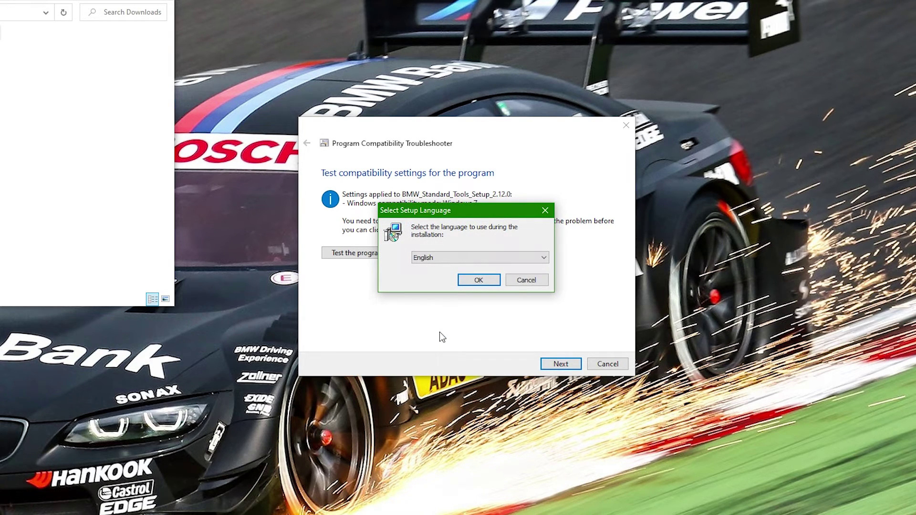
pyautogui.click(478, 281)
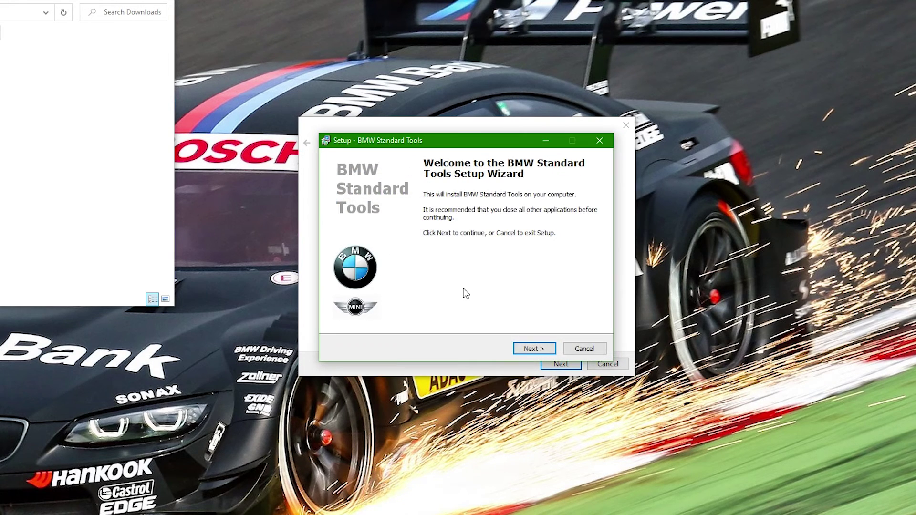
# Accept the BMW Standard Tools license agreement
pyautogui.click(537, 348)
pyautogui.click(404, 312)
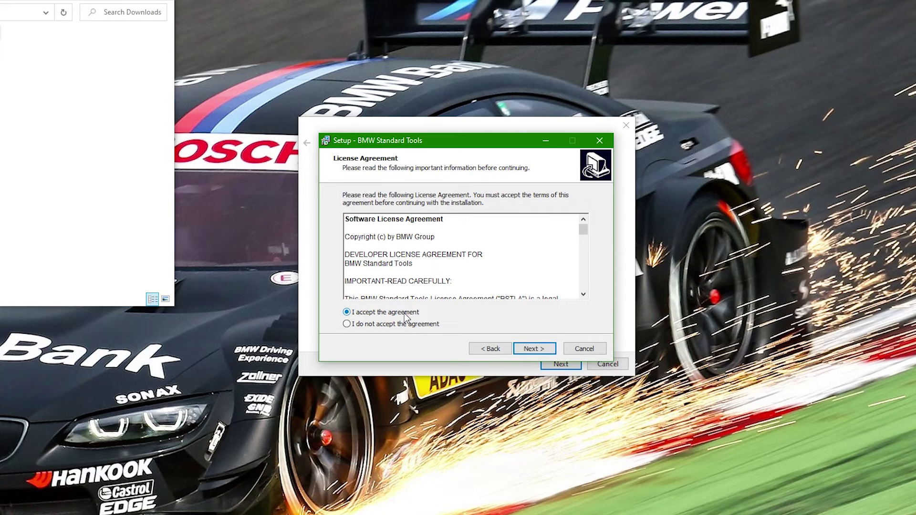
pyautogui.click(535, 349)
# Keep the complete installation, default install folders and Start Menu folder, and skip the backup wizard
pyautogui.click(537, 349)
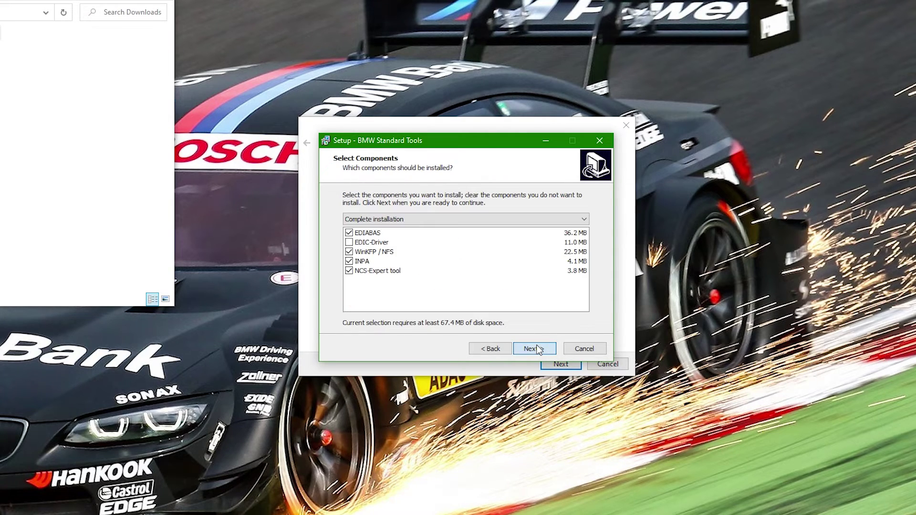
pyautogui.click(538, 348)
pyautogui.click(538, 348)
pyautogui.click(538, 348)
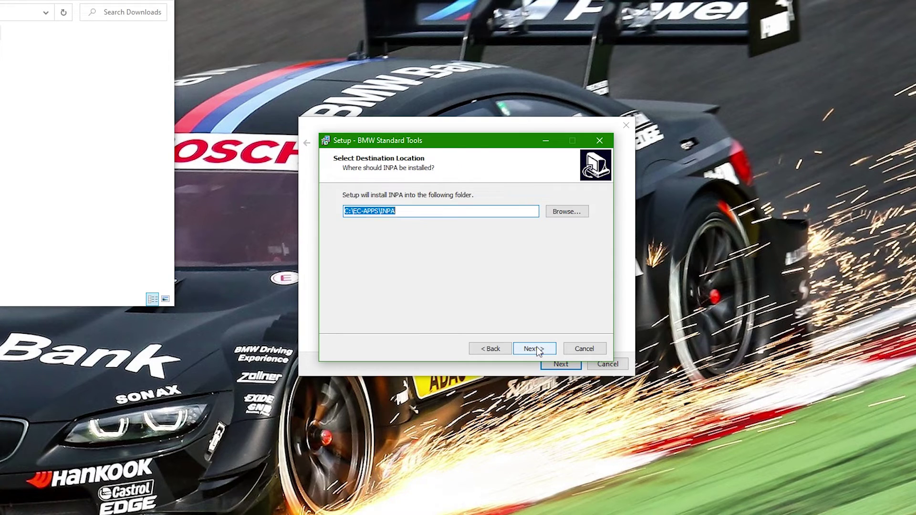
pyautogui.click(538, 349)
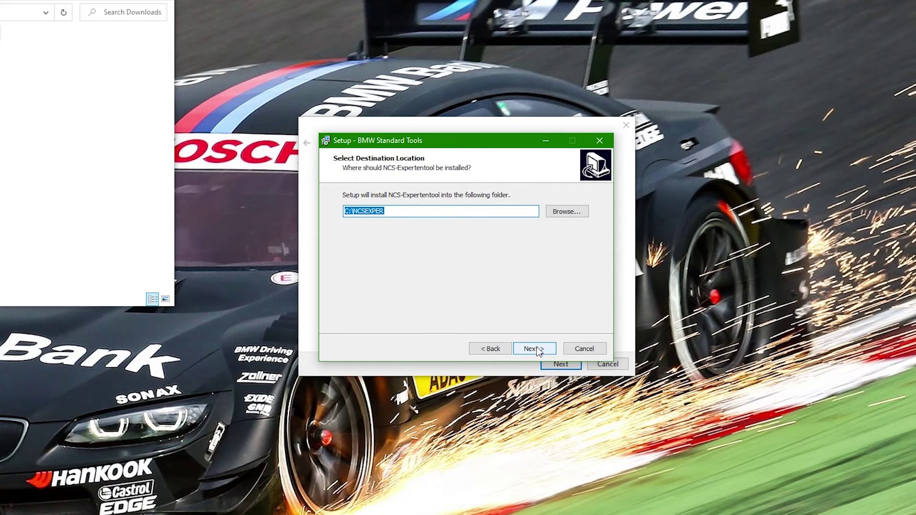
pyautogui.click(538, 348)
pyautogui.click(538, 348)
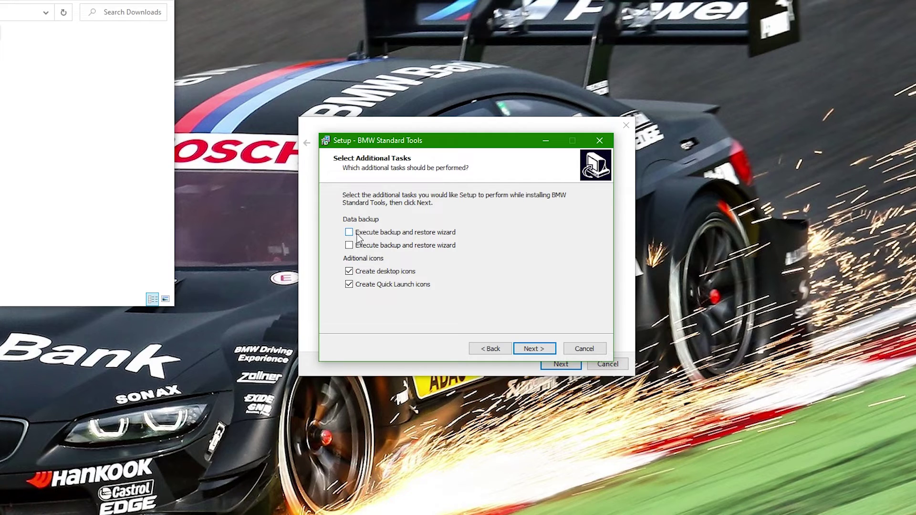
pyautogui.click(532, 350)
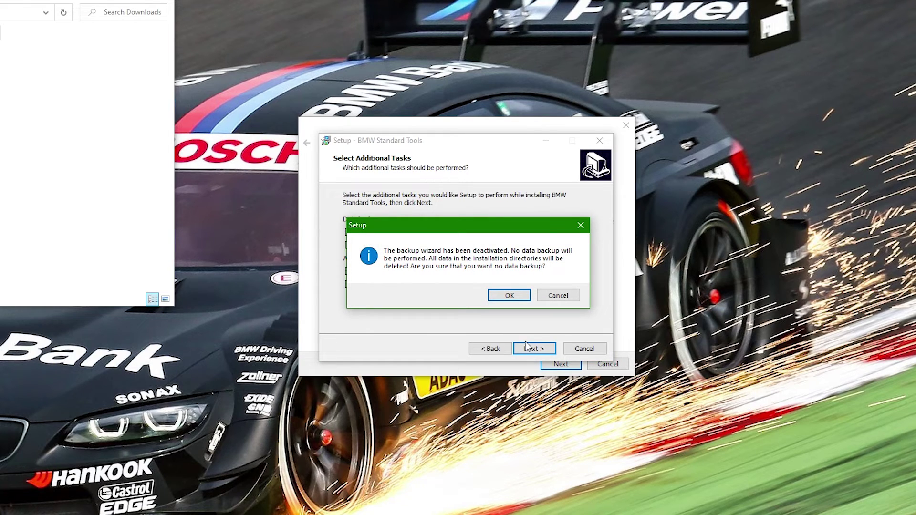
# Confirm no data backup, keep STD:OBD on Com1, and install BMW Standard Tools
pyautogui.click(508, 296)
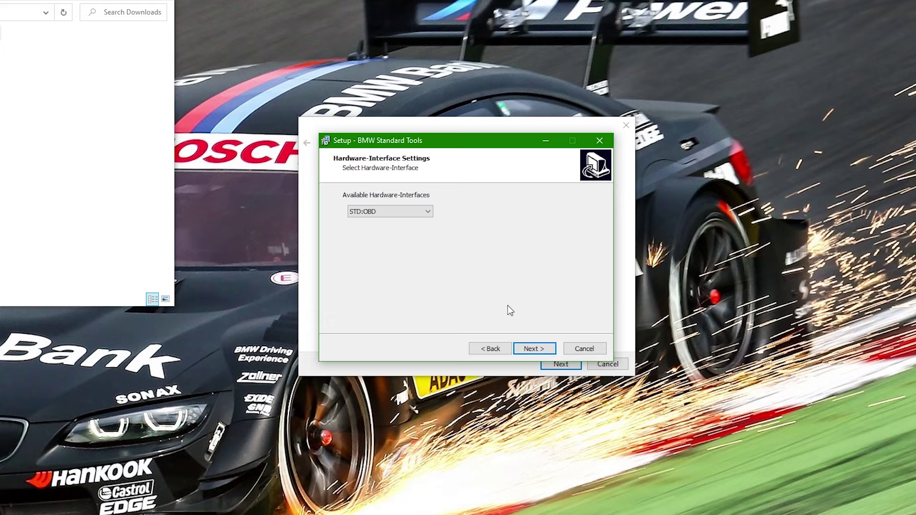
pyautogui.click(532, 350)
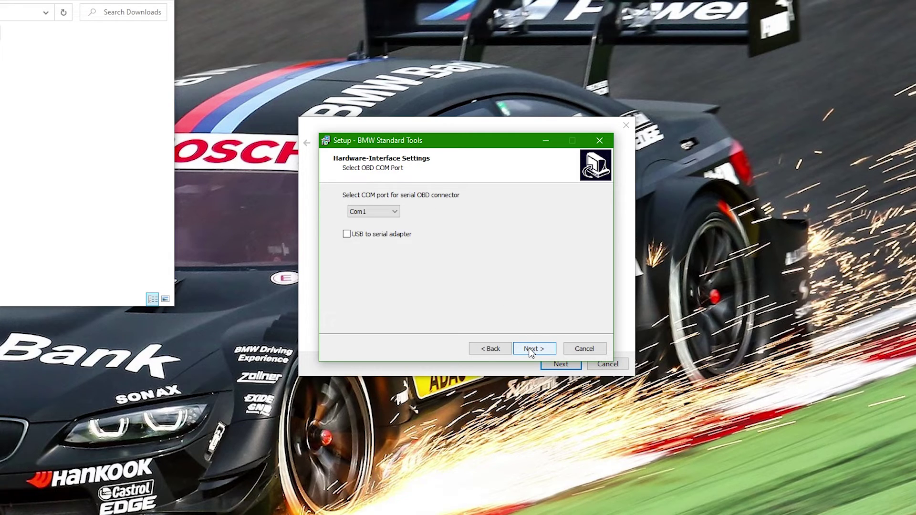
pyautogui.click(531, 350)
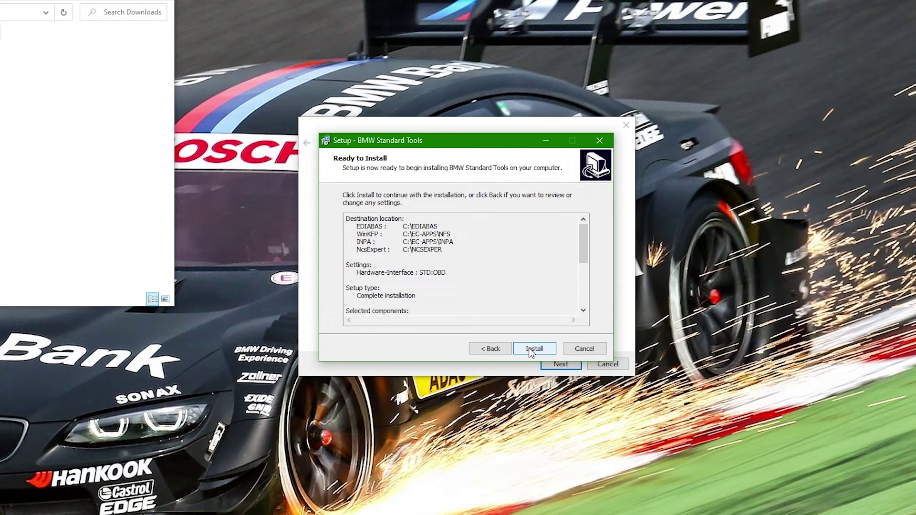
pyautogui.click(531, 350)
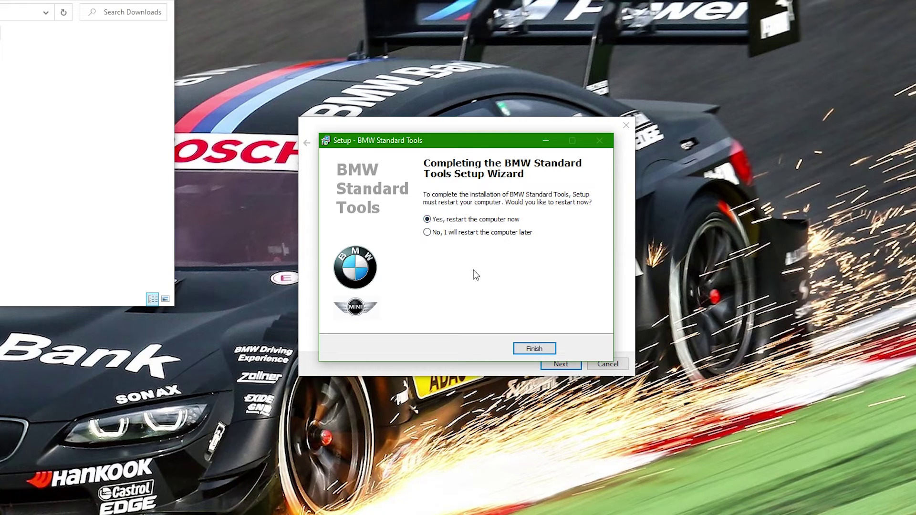
# Finish setup, select the new WinKFP, INPA, NCS-Expert and Tool32 shortcuts, and reopen File Explorer
pyautogui.click(523, 350)
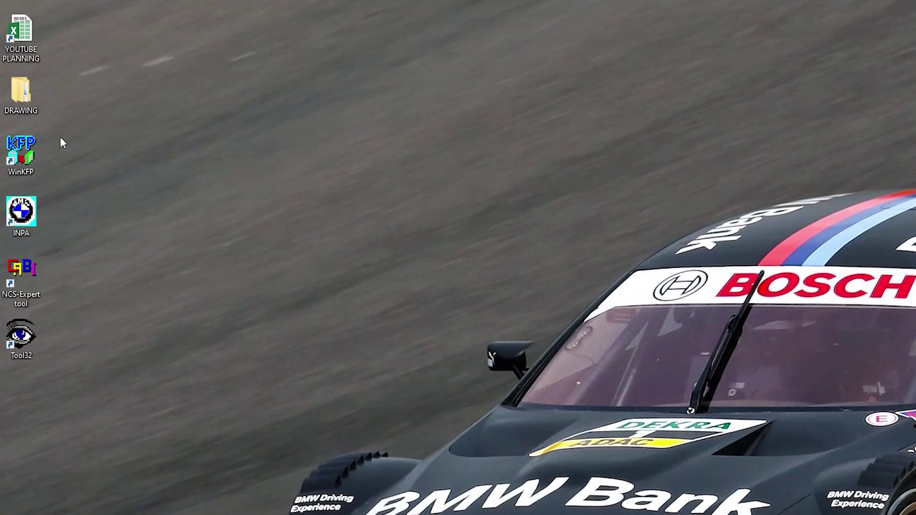
pyautogui.moveTo(25, 147); pyautogui.dragTo(6, 234)
pyautogui.moveTo(15, 340); pyautogui.dragTo(16, 341)
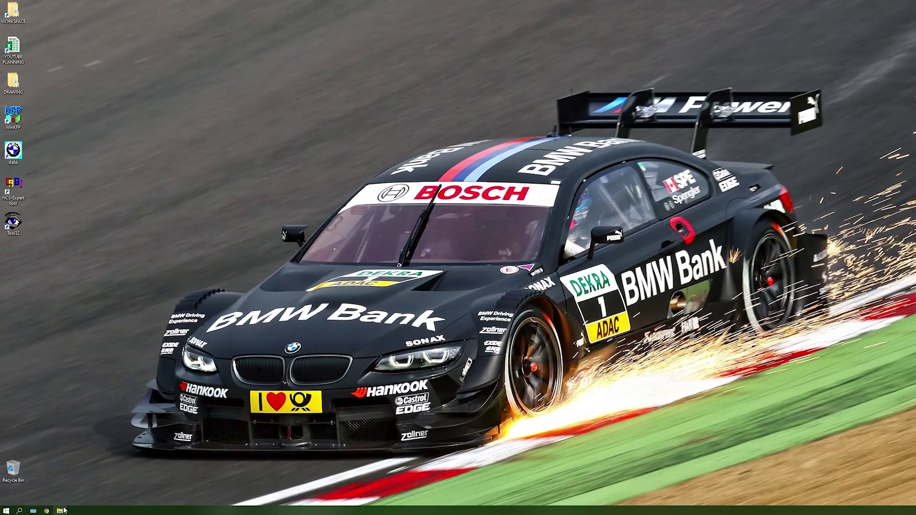
pyautogui.click(65, 510)
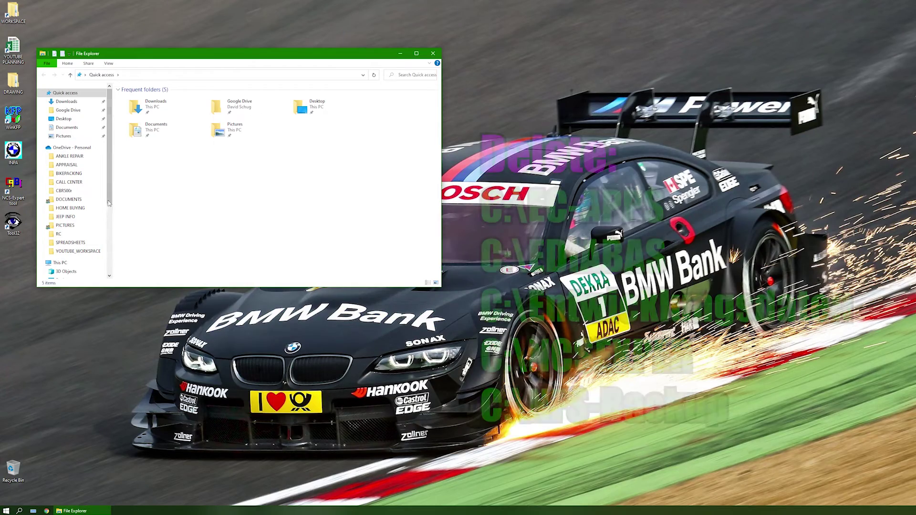
# Remove the five old BMW folders from C:, including EC-APPS, EDIABAS and NCSEXPER, then go to Downloads
pyautogui.scroll(-3, 110, 240)
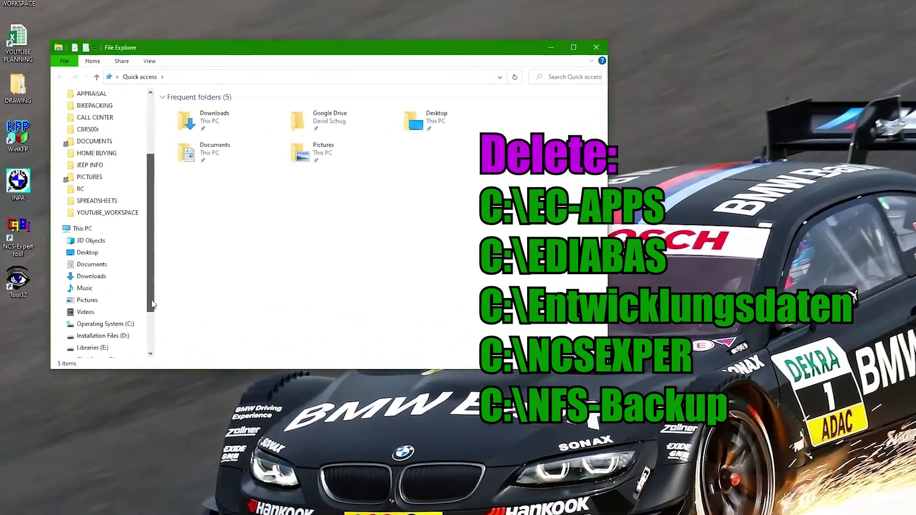
pyautogui.scroll(-2, 152, 303)
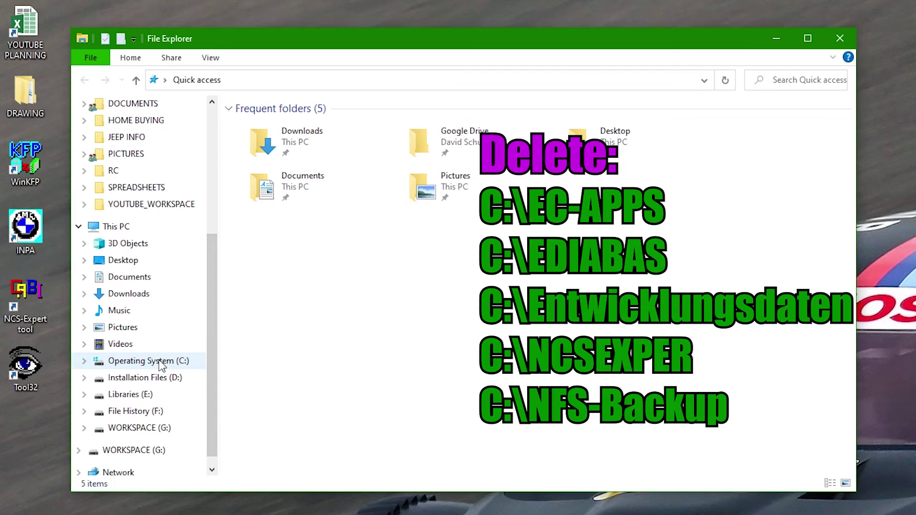
pyautogui.click(160, 364)
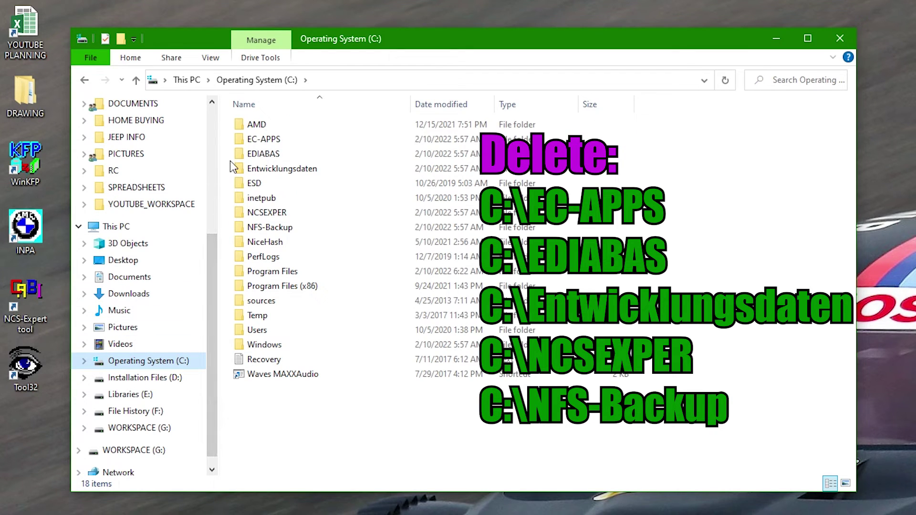
pyautogui.moveTo(228, 142); pyautogui.dragTo(219, 232)
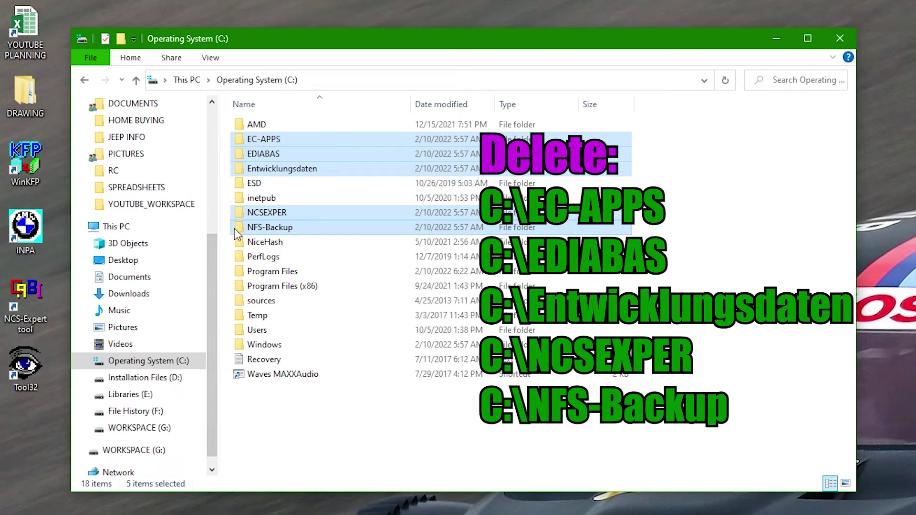
pyautogui.rightClick(234, 228)
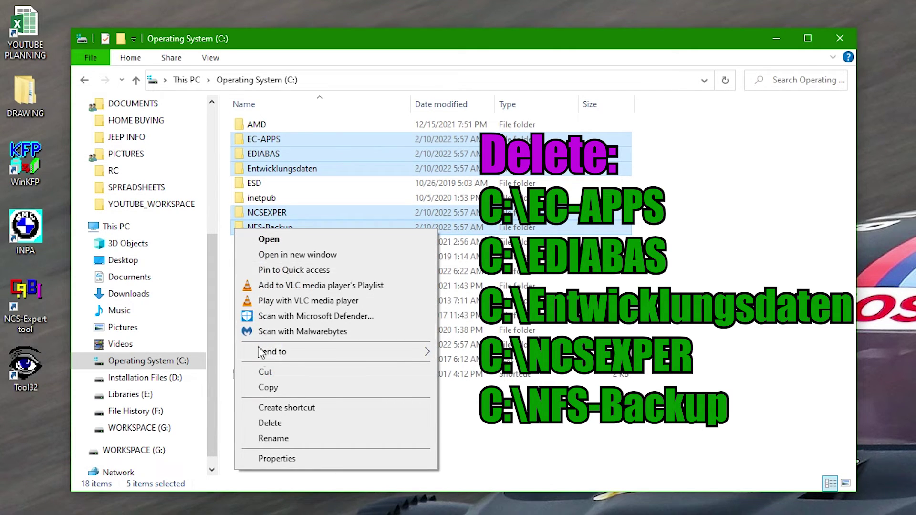
pyautogui.click(270, 423)
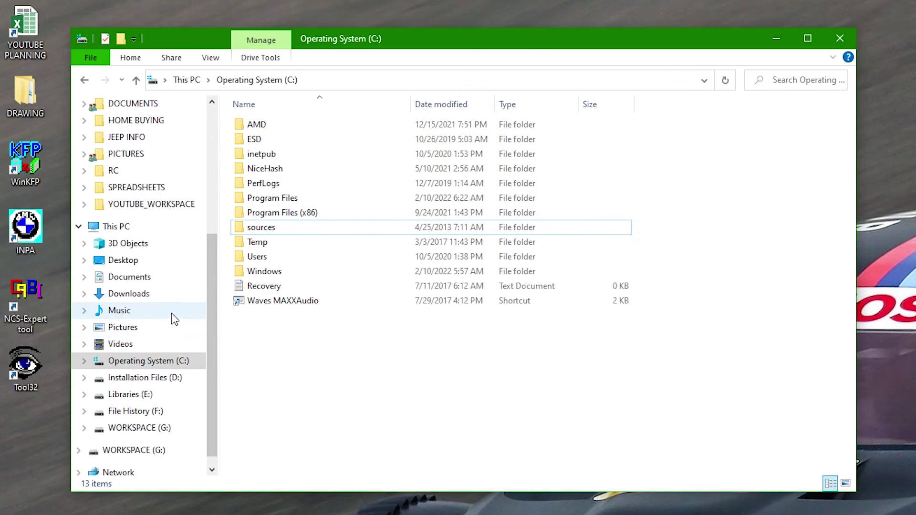
pyautogui.click(163, 297)
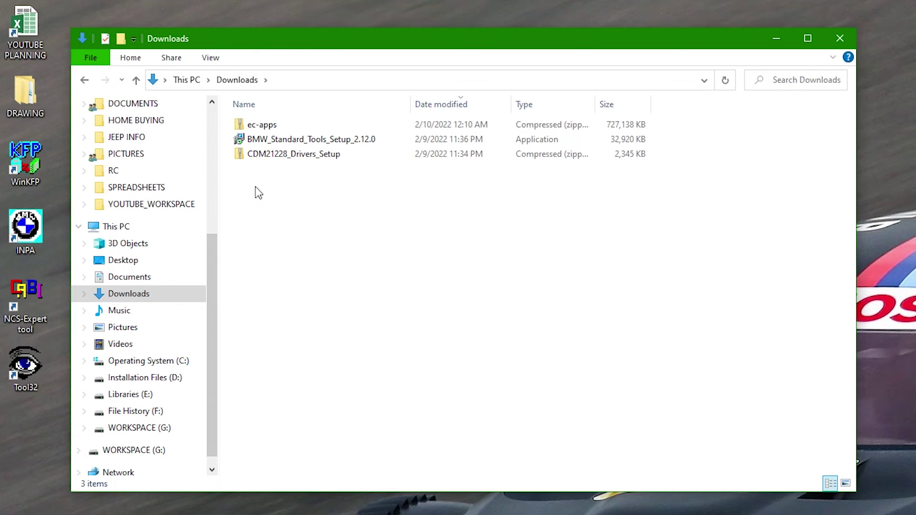
# Extract all files from the ec-apps archive to C:\
pyautogui.click(272, 130)
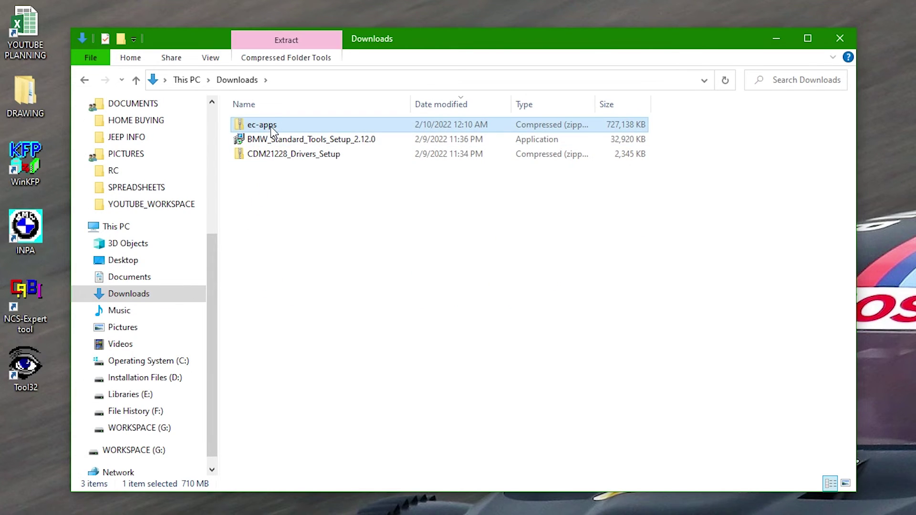
pyautogui.rightClick(270, 127)
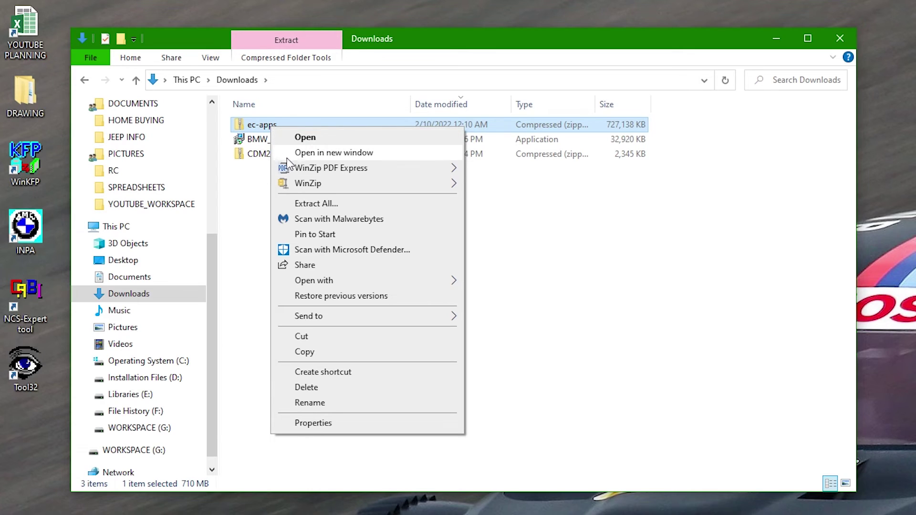
pyautogui.click(347, 204)
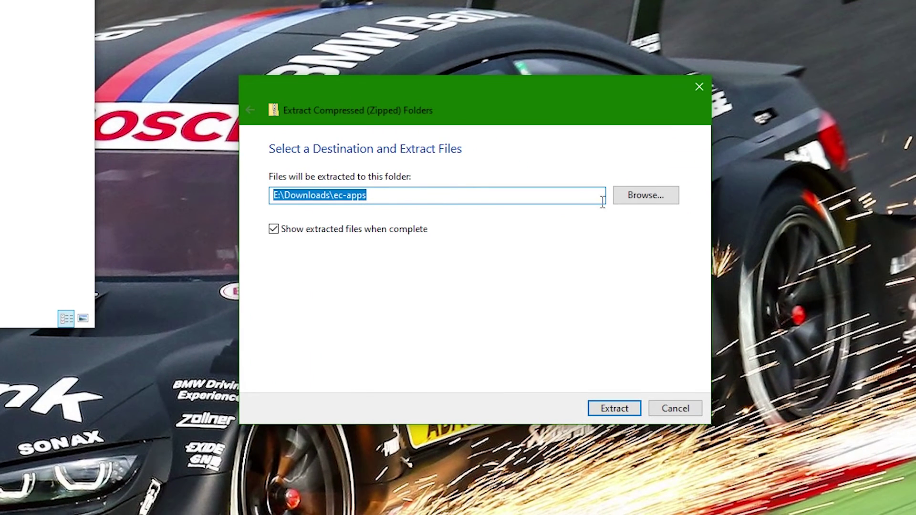
pyautogui.click(626, 195)
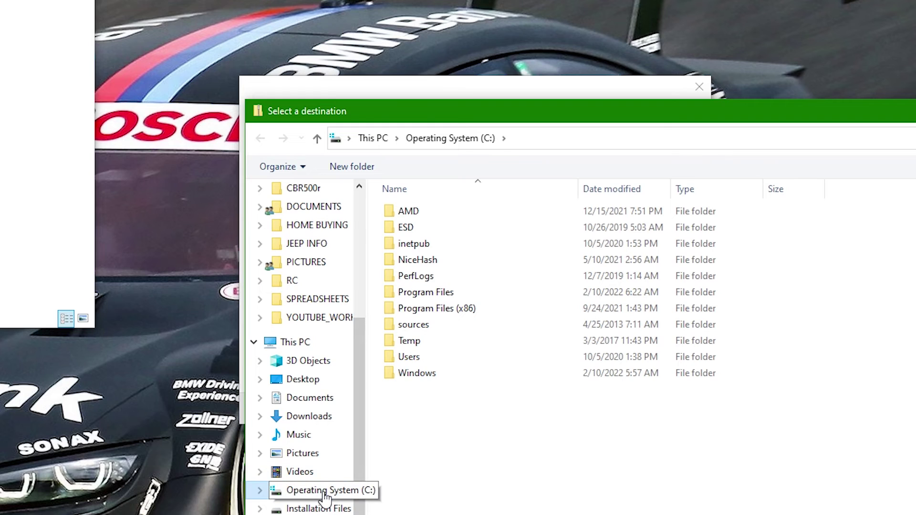
pyautogui.press('Return')
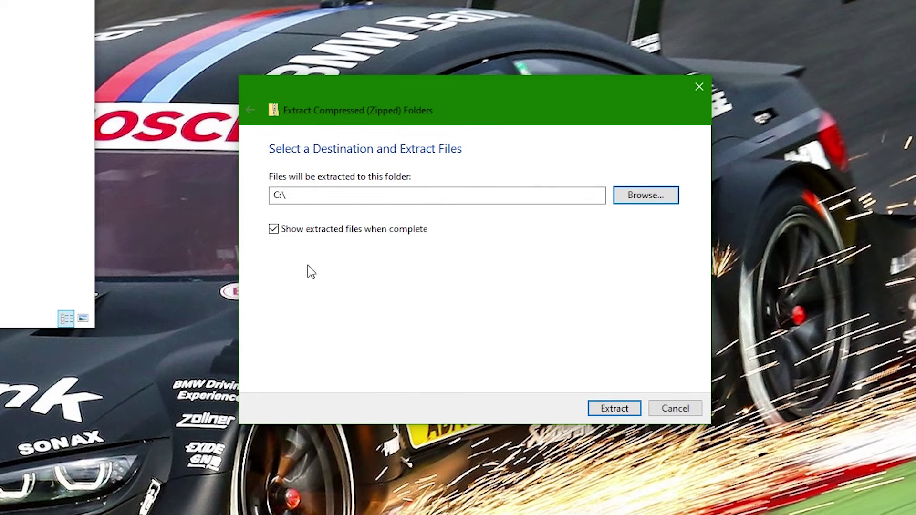
pyautogui.click(629, 414)
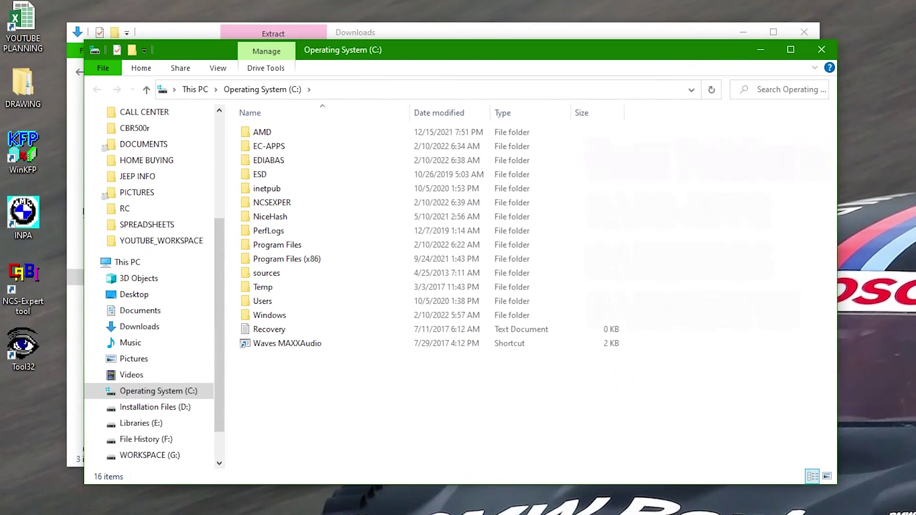
# Select the newly extracted EC-APPS, EDIABAS and NCSEXPER folders on C:
pyautogui.click(302, 149)
pyautogui.keyDown('ctrl'); pyautogui.click(308, 159); pyautogui.keyUp('ctrl')
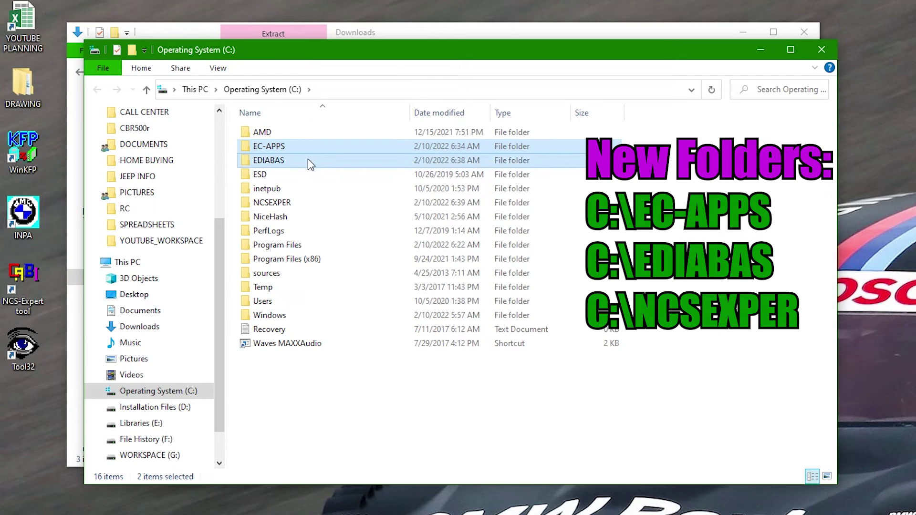
pyautogui.keyDown('ctrl'); pyautogui.click(306, 205); pyautogui.keyUp('ctrl')
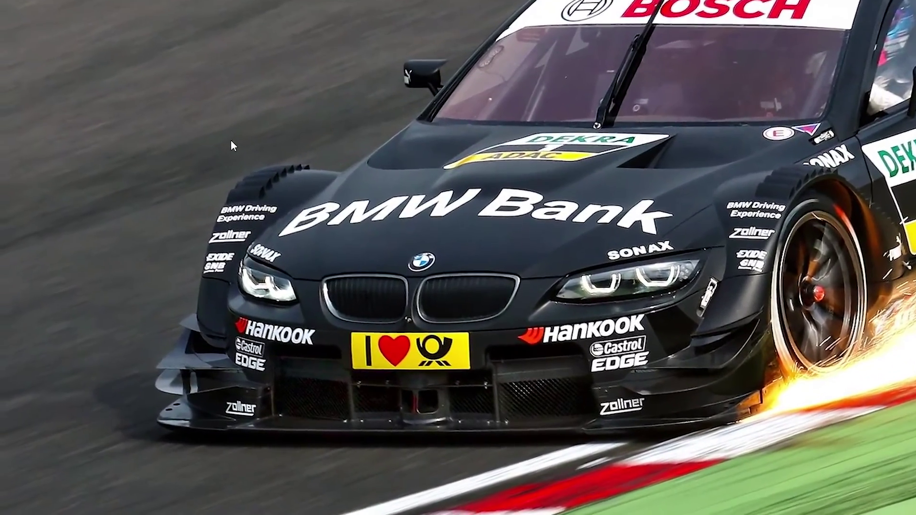
# Search for Device Manager and expand Ports (COM & LPT) to show the cable's USB Serial Port
pyautogui.press('super')
pyautogui.write('d')
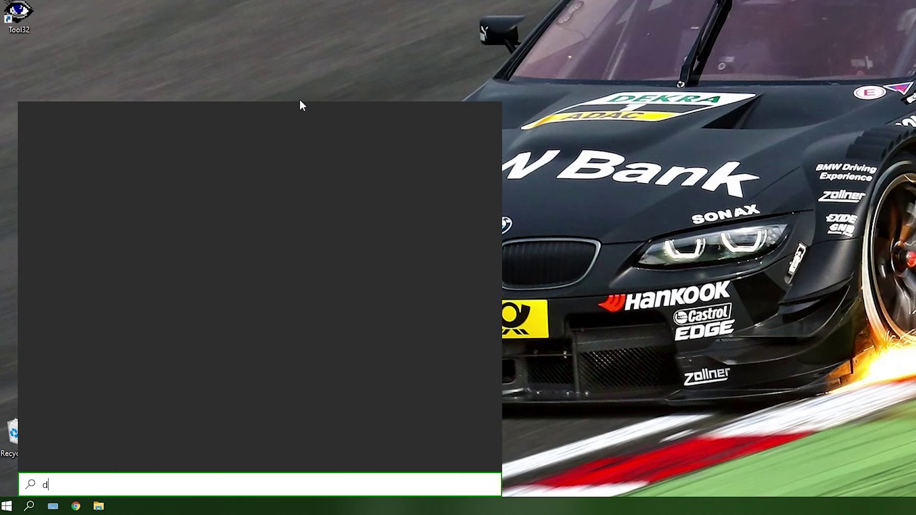
pyautogui.write('evice man')
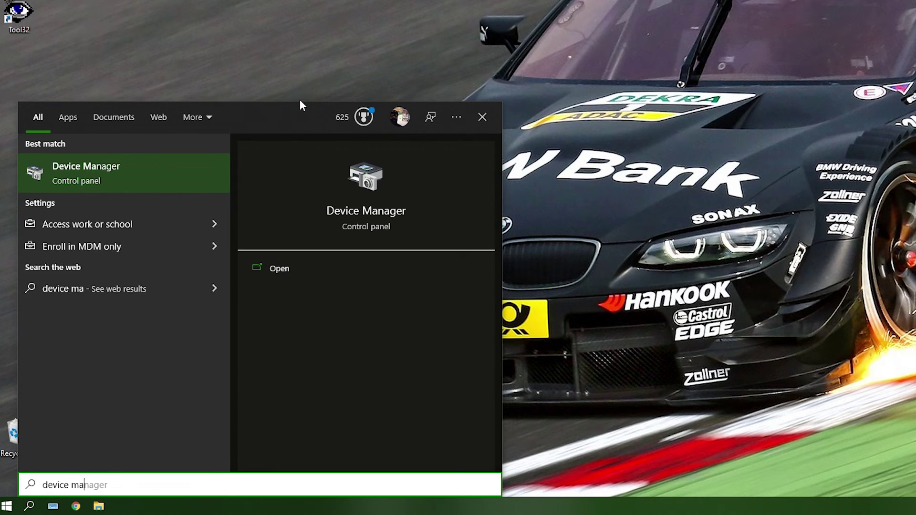
pyautogui.click(125, 170)
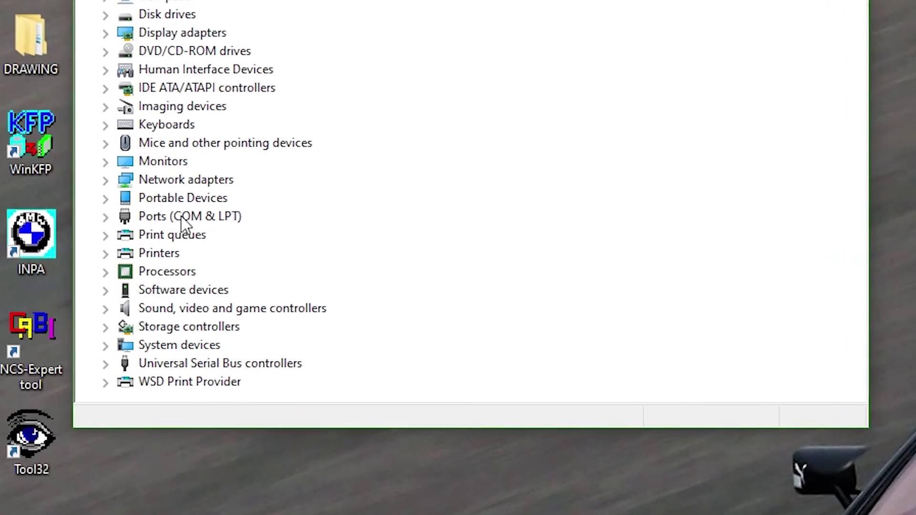
pyautogui.click(108, 216)
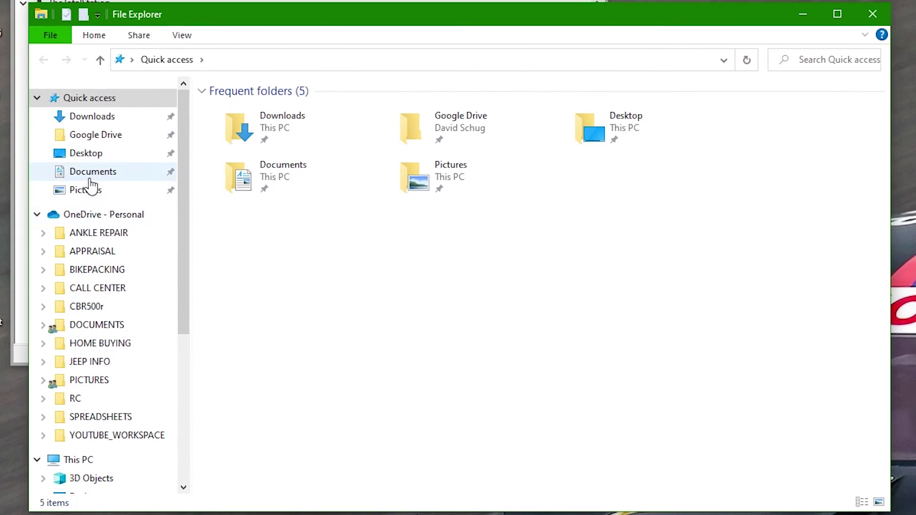
# Select the CDM21228_Drivers_Setup archive in the Downloads folder
pyautogui.click(118, 119)
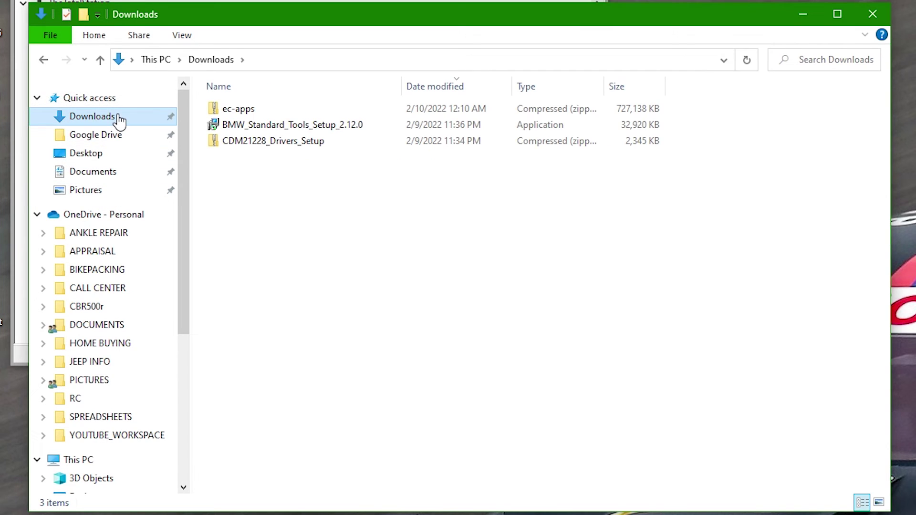
pyautogui.click(302, 143)
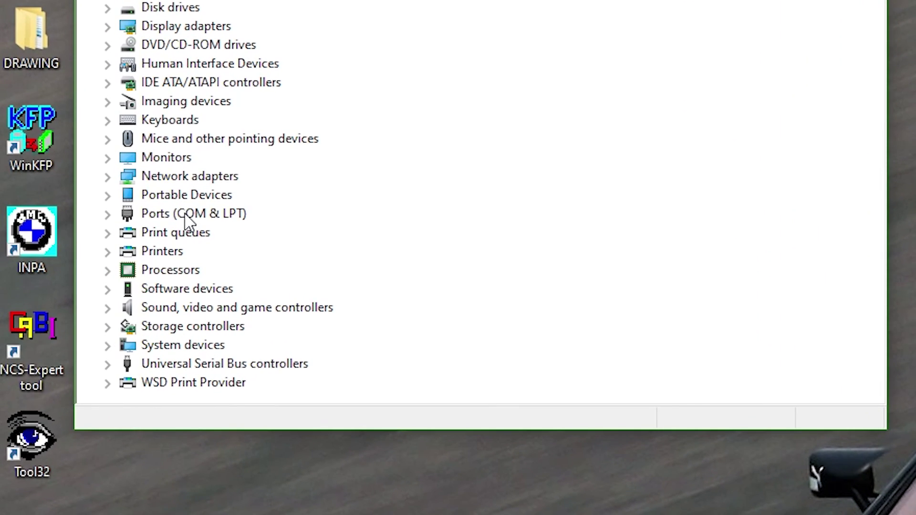
# Change the USB Serial Port's COM port number from COM5 to COM1 in its advanced port settings
pyautogui.click(185, 215)
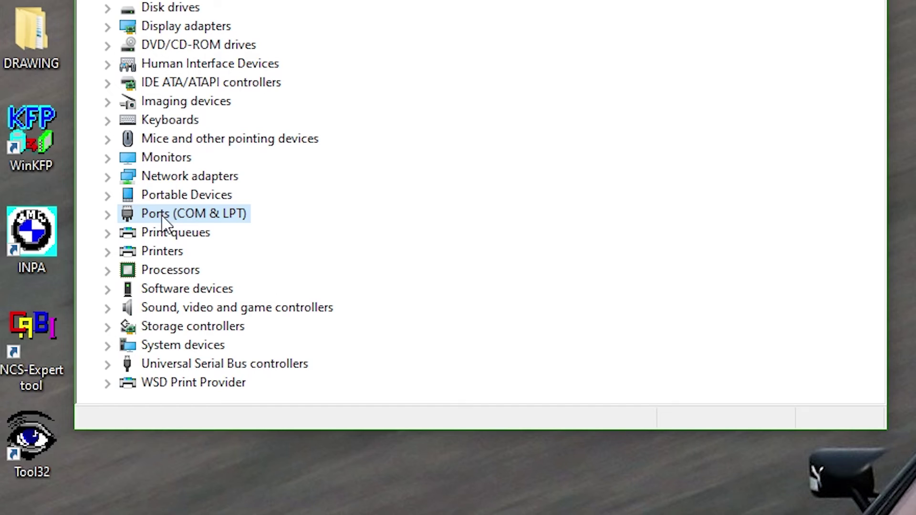
pyautogui.click(106, 215)
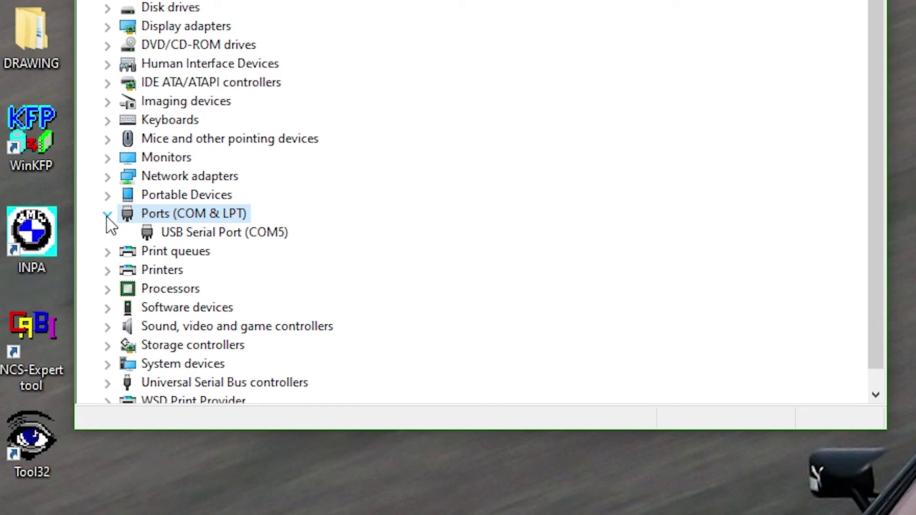
pyautogui.rightClick(194, 236)
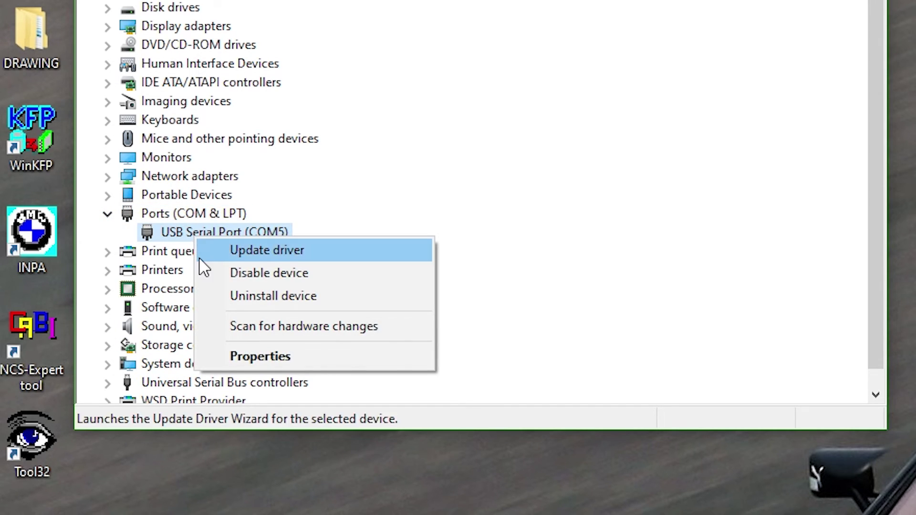
pyautogui.click(207, 361)
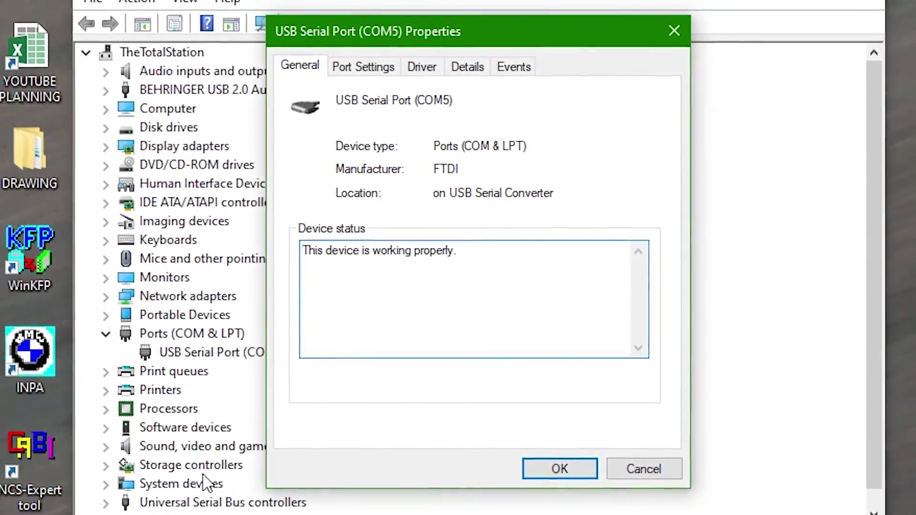
pyautogui.click(368, 70)
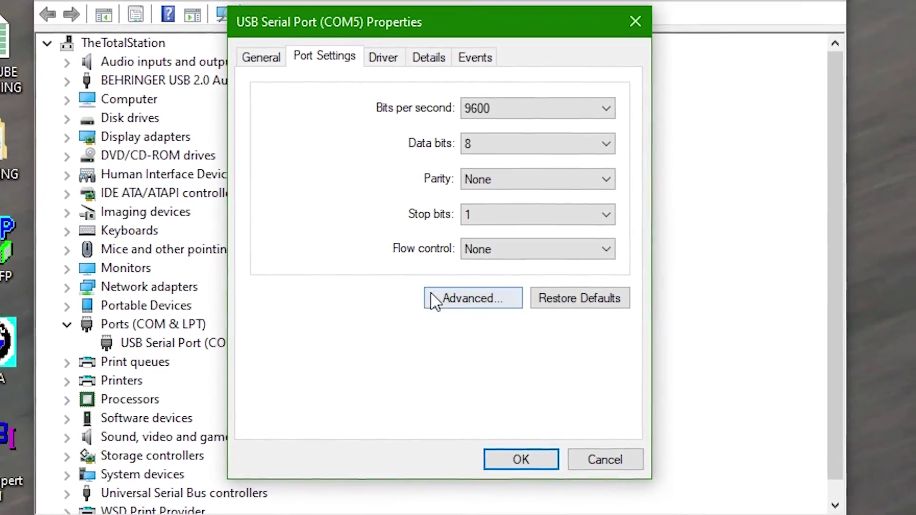
pyautogui.click(435, 300)
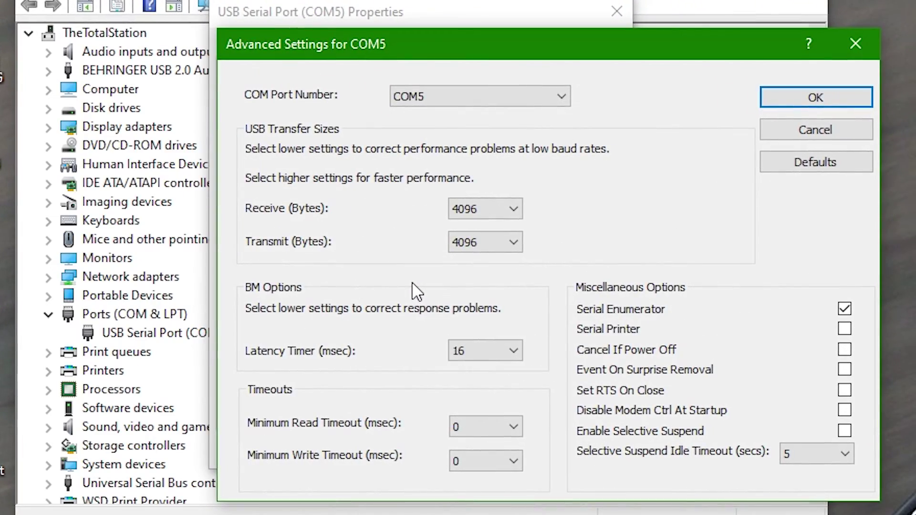
pyautogui.click(490, 101)
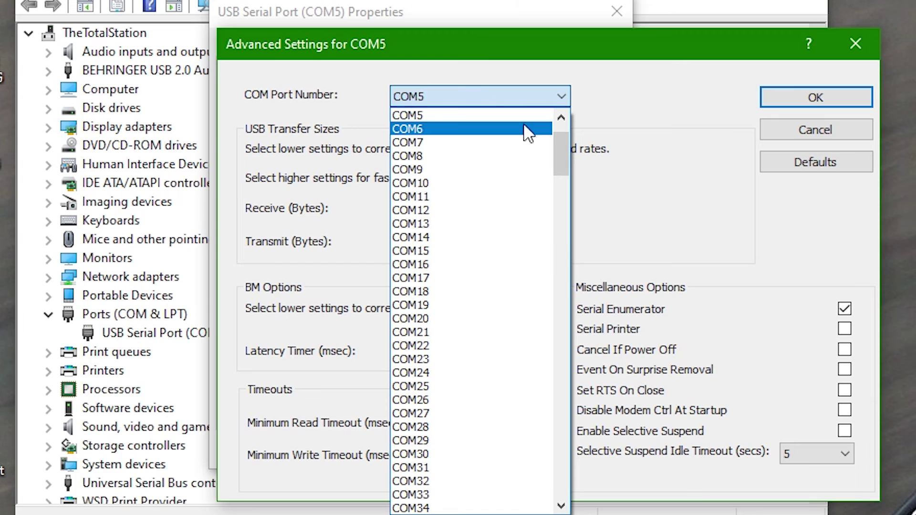
pyautogui.scroll(2, 555, 143)
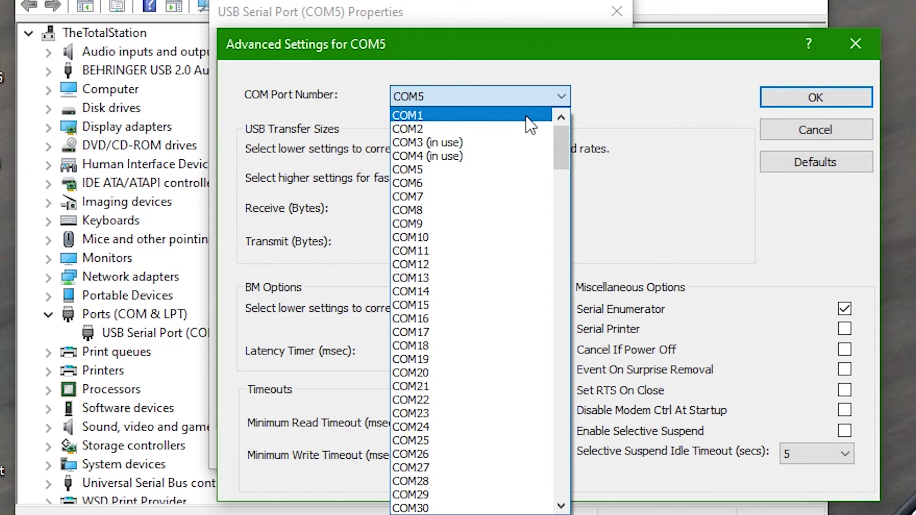
pyautogui.click(531, 125)
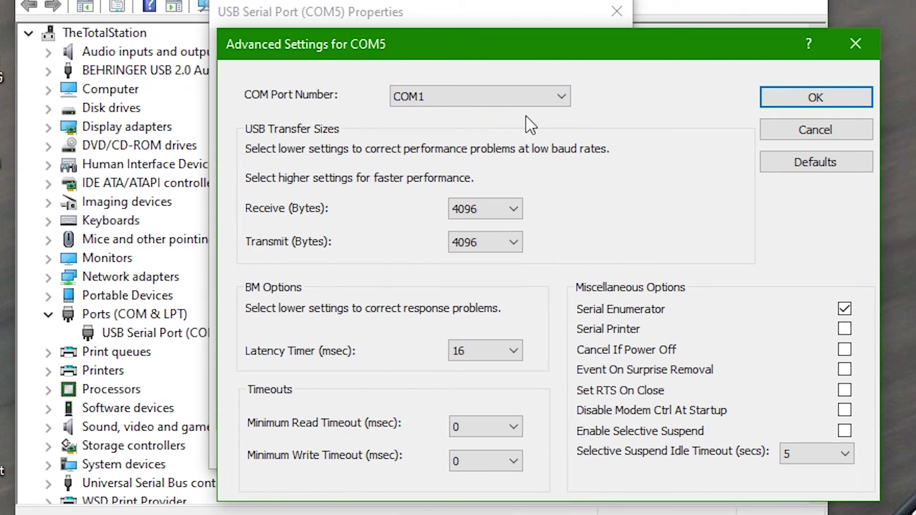
pyautogui.click(770, 95)
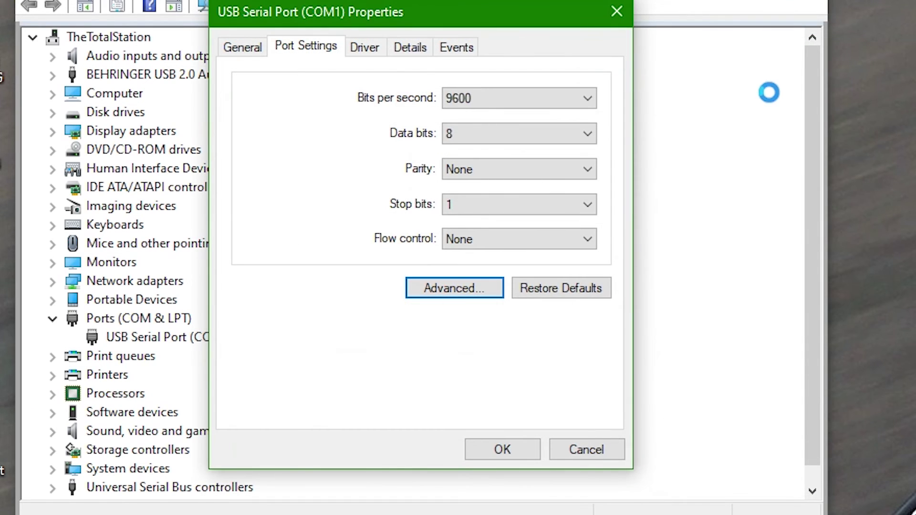
pyautogui.click(503, 449)
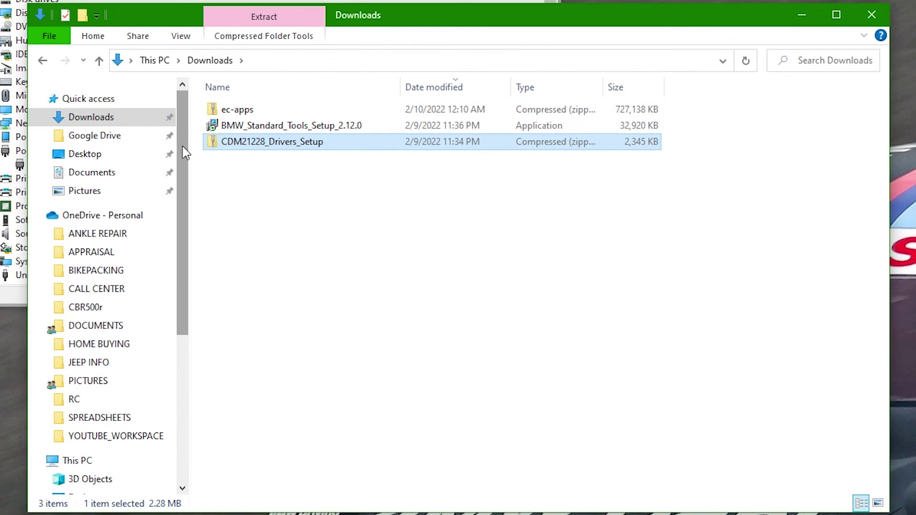
# Browse to C:\EDIABAS\Bin and scroll down to the obd settings file
pyautogui.moveTo(186, 152); pyautogui.dragTo(187, 283)
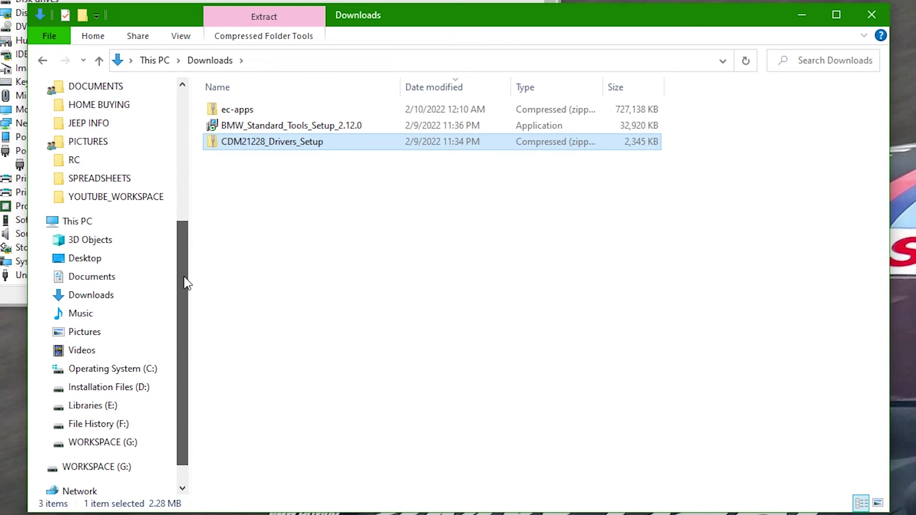
pyautogui.click(152, 372)
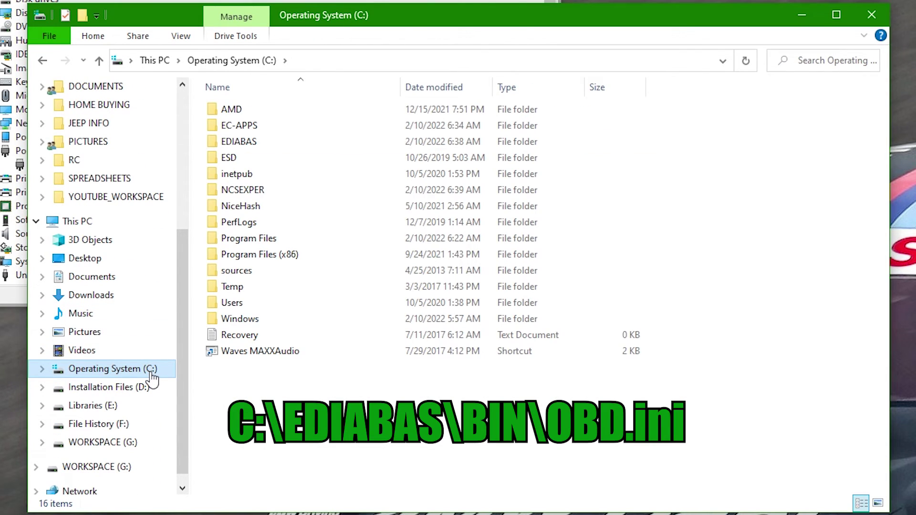
pyautogui.doubleClick(261, 143)
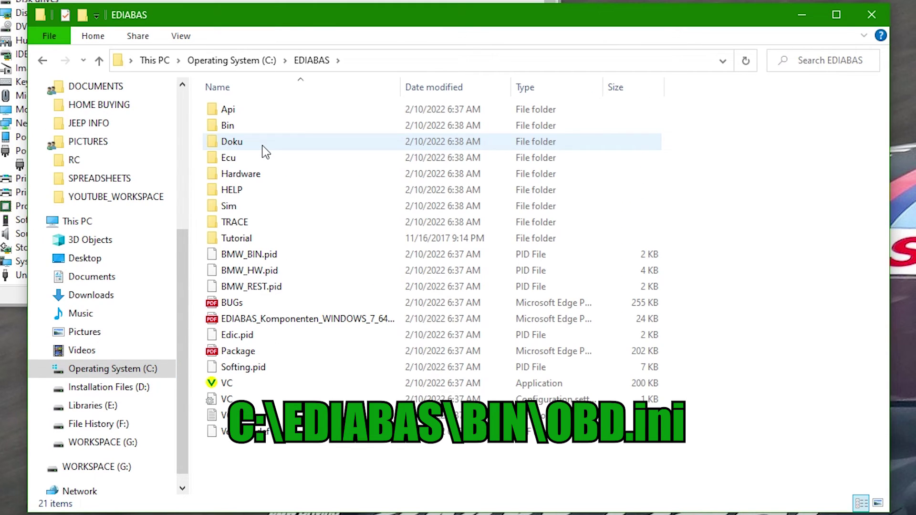
pyautogui.click(270, 126)
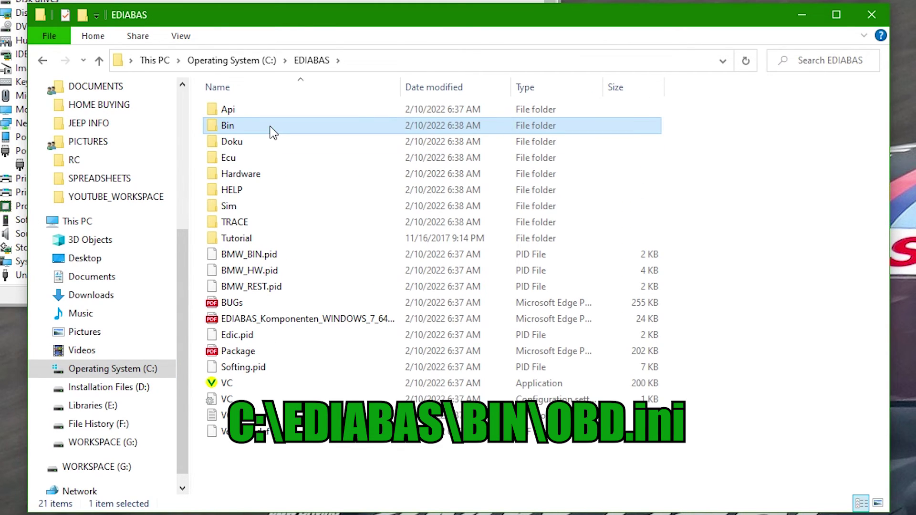
pyautogui.doubleClick(272, 127)
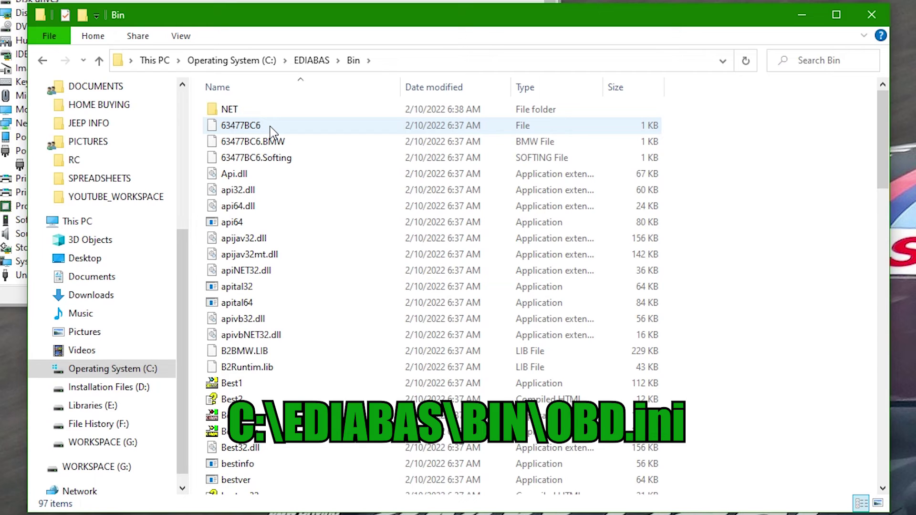
pyautogui.scroll(-10, 300, 381)
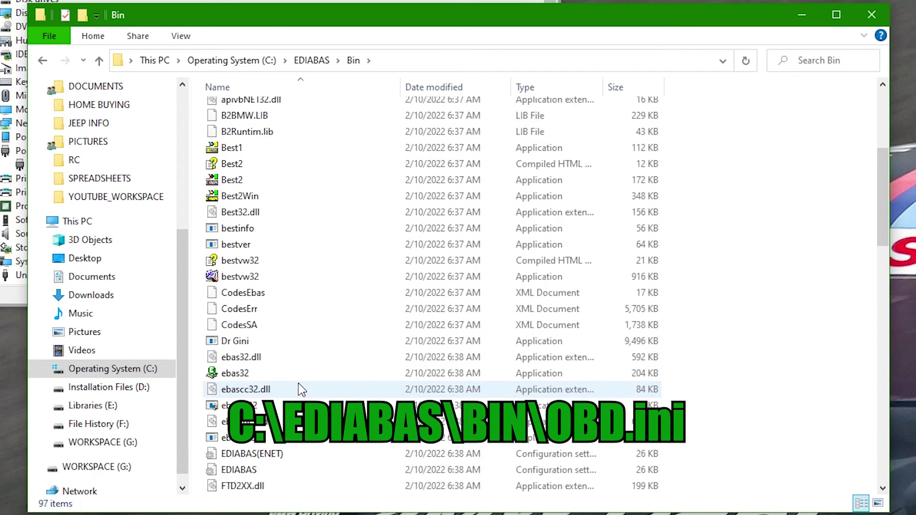
pyautogui.scroll(-3, 299, 383)
# Open obd.ini in Notepad and highlight the Com1 value on the Port= line
pyautogui.click(254, 261)
pyautogui.doubleClick(253, 261)
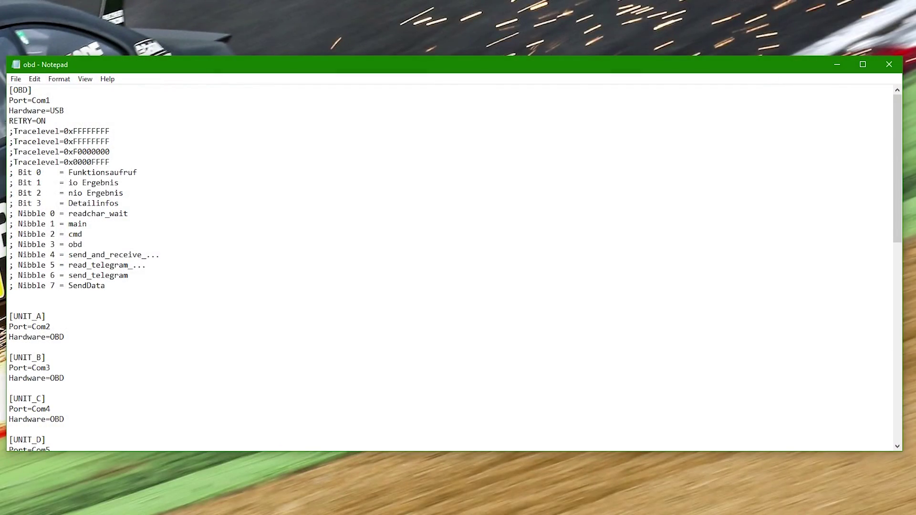
pyautogui.click(71, 100)
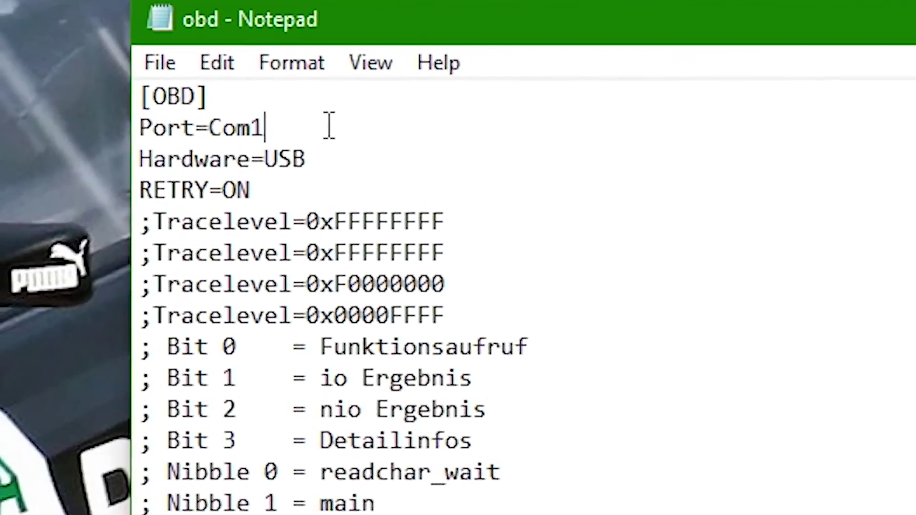
pyautogui.moveTo(329, 127); pyautogui.dragTo(213, 125)
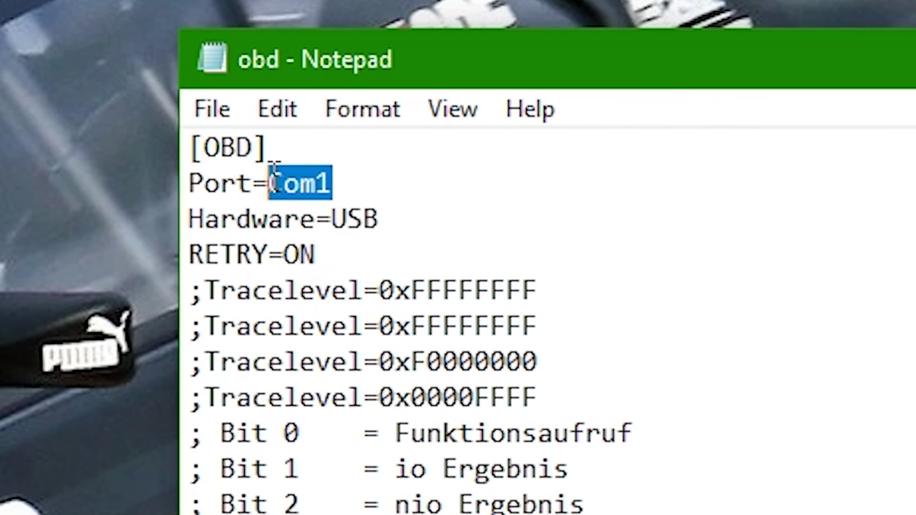